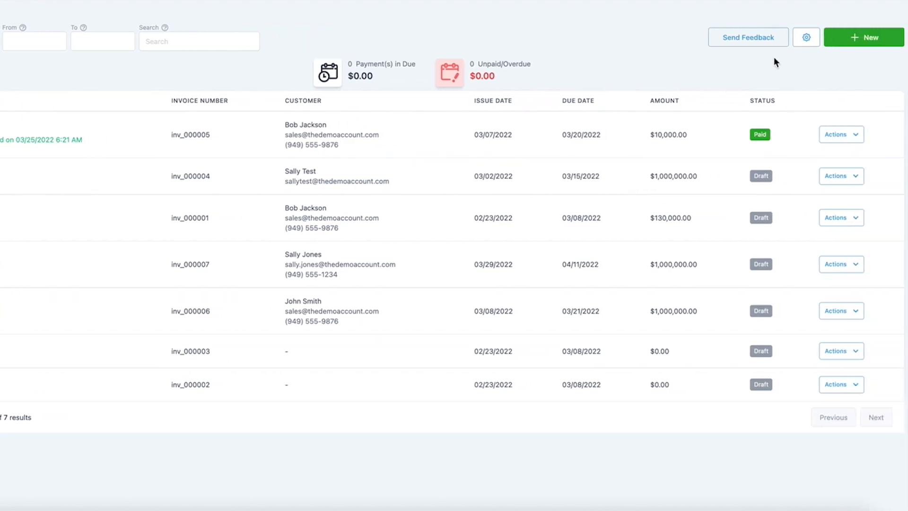
Step: Start a new invoice and insert happy1.jpeg from the media library as its logo
left_click(854, 40)
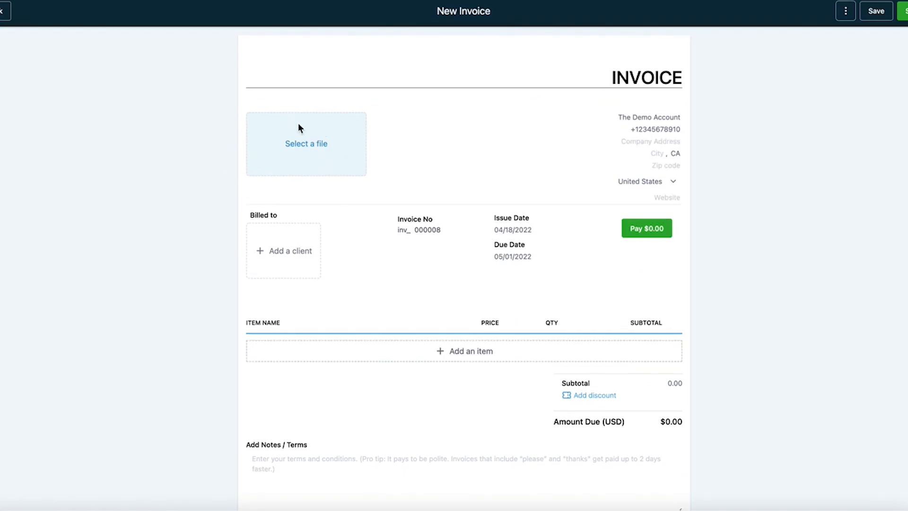
left_click(312, 147)
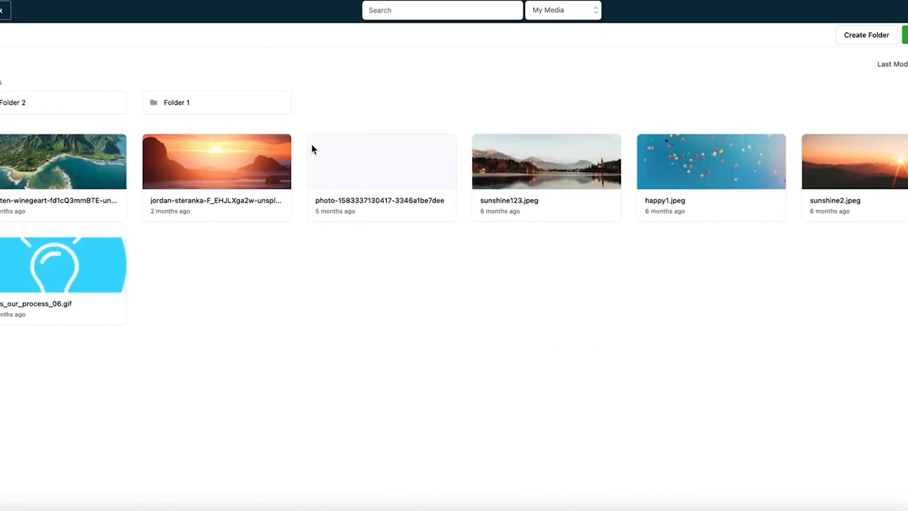
left_click(713, 159)
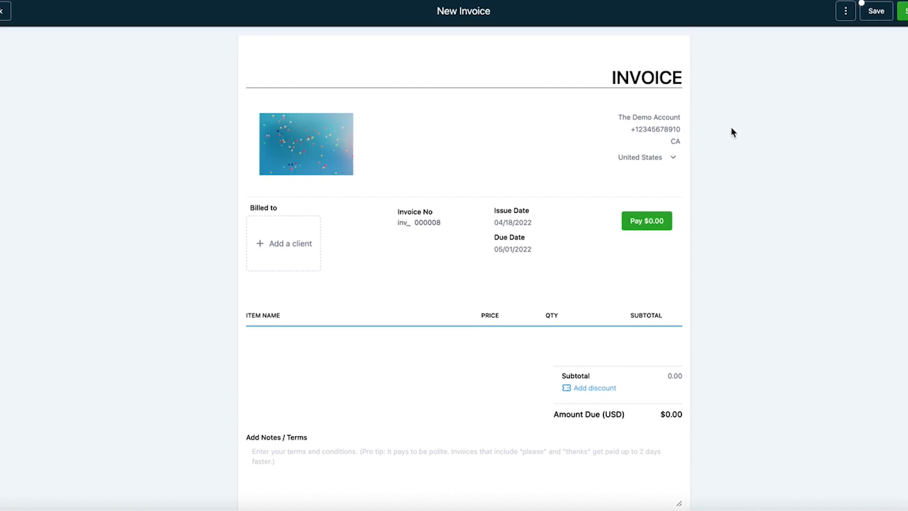
mouse_move(618, 121)
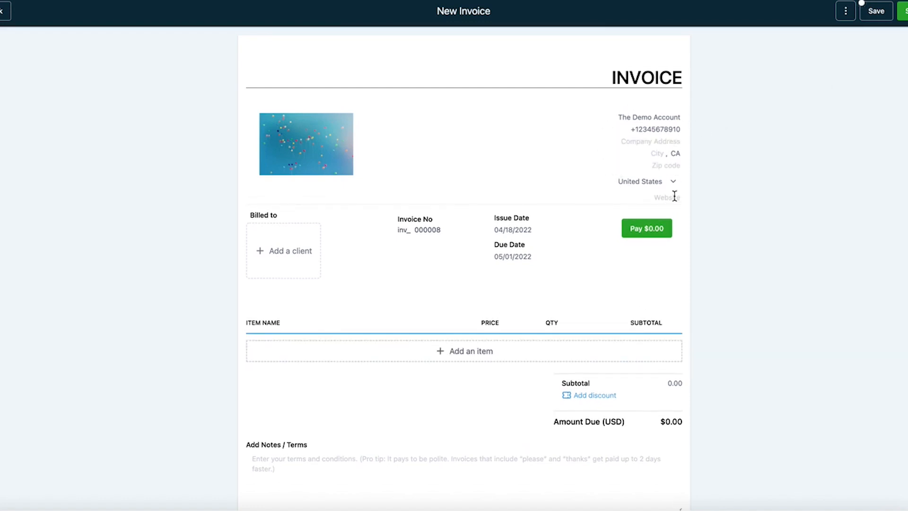
left_click(663, 141)
Step: Search the client list by first name and add the first matching client as the invoice's billed-to contact
left_click(310, 256)
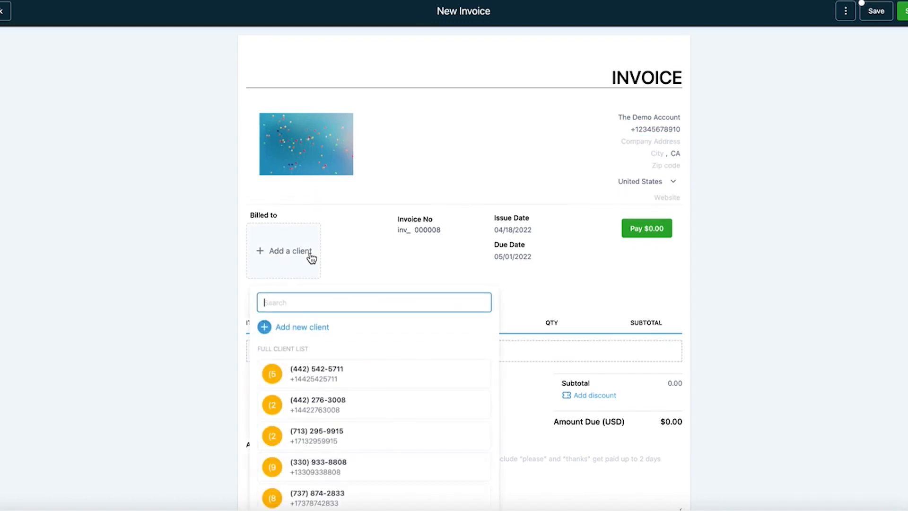
scroll(331, 419, "down", 2)
scroll(331, 420, "up", 2)
scroll(332, 420, "down", 1)
scroll(332, 418, "down", 4)
scroll(332, 418, "up", 5)
type("Sall")
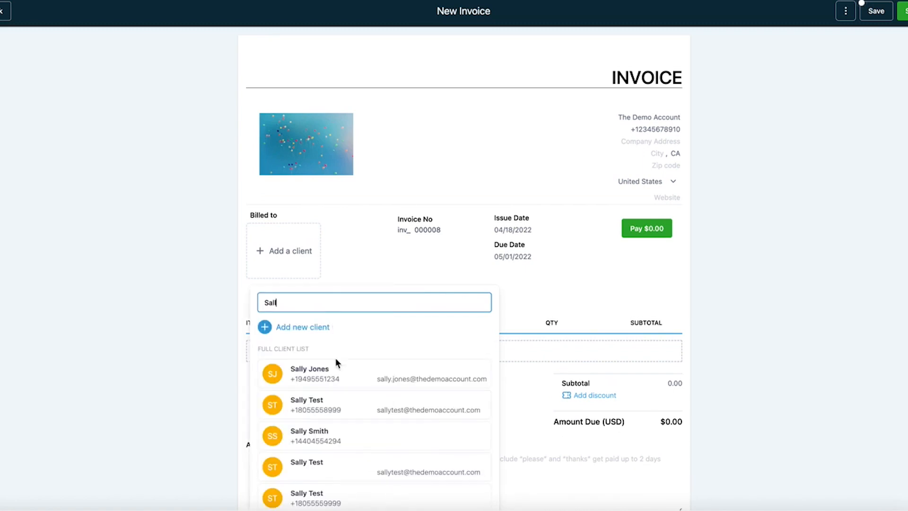
left_click(331, 371)
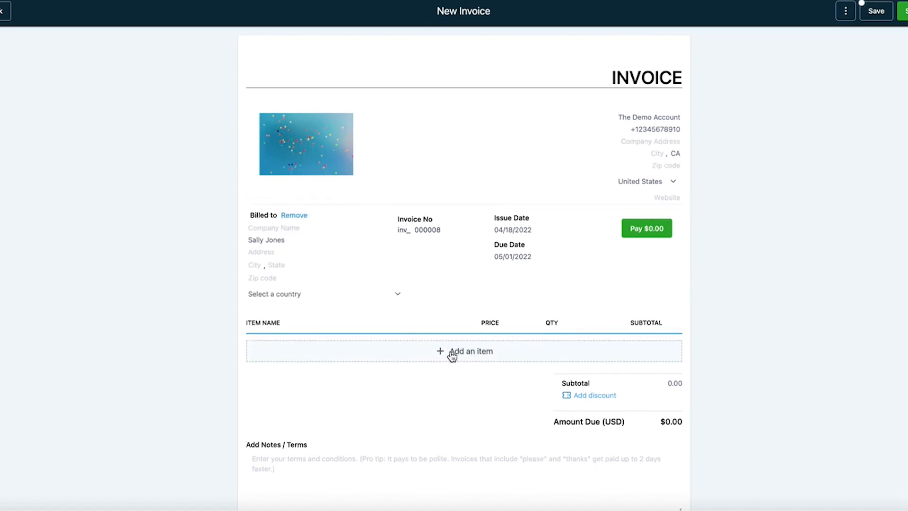
Step: Add the product "This is a test!" with the One Time Charge price as an invoice item
left_click(464, 355)
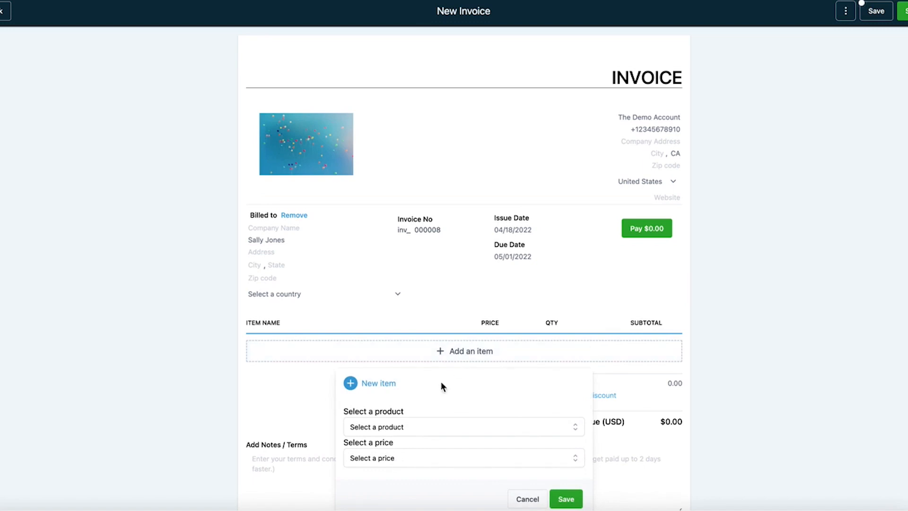
left_click(407, 425)
left_click(392, 452)
left_click(421, 458)
left_click(421, 458)
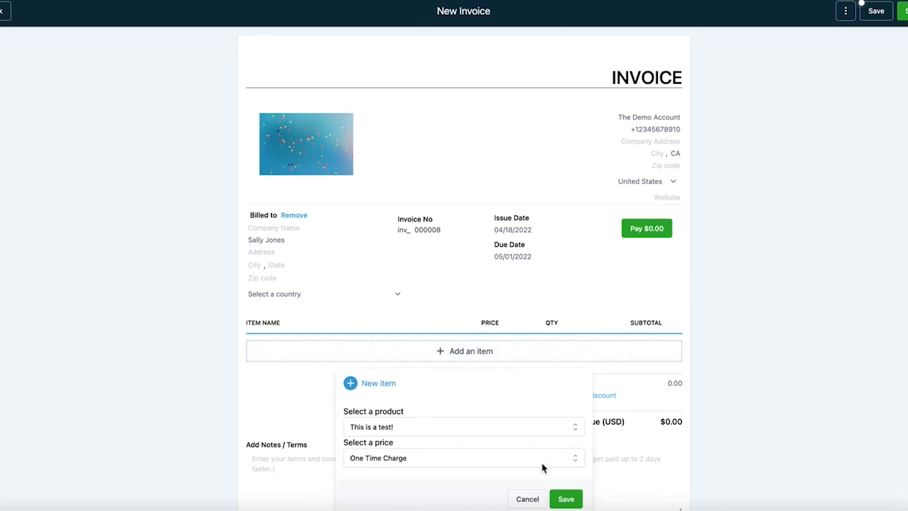
left_click(567, 499)
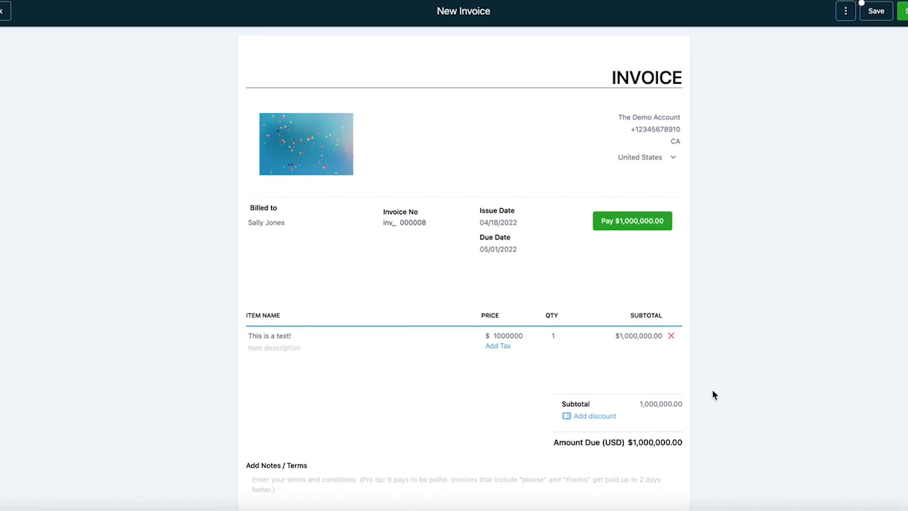
Step: Review the invoice down to the notes area, checking the item's price, quantity and subtotal fields
scroll(712, 389, "down", 1)
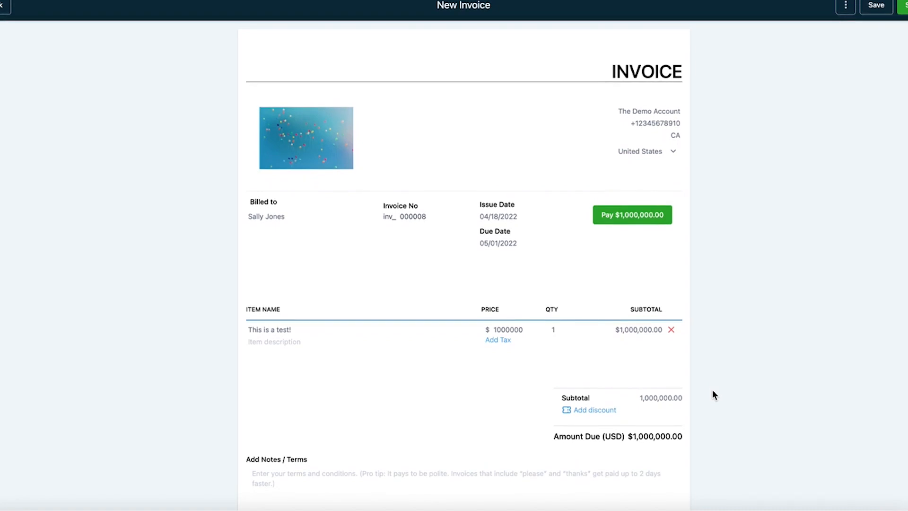
scroll(713, 394, "down", 1)
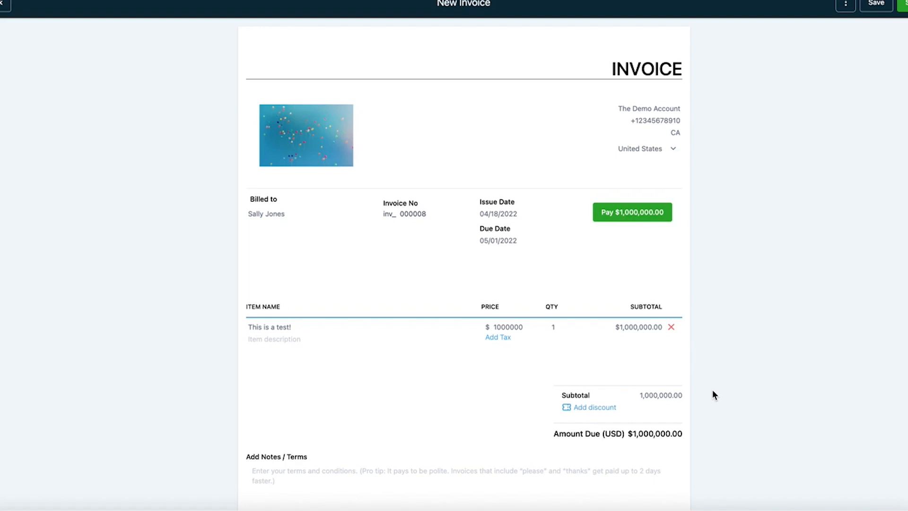
scroll(715, 395, "down", 3)
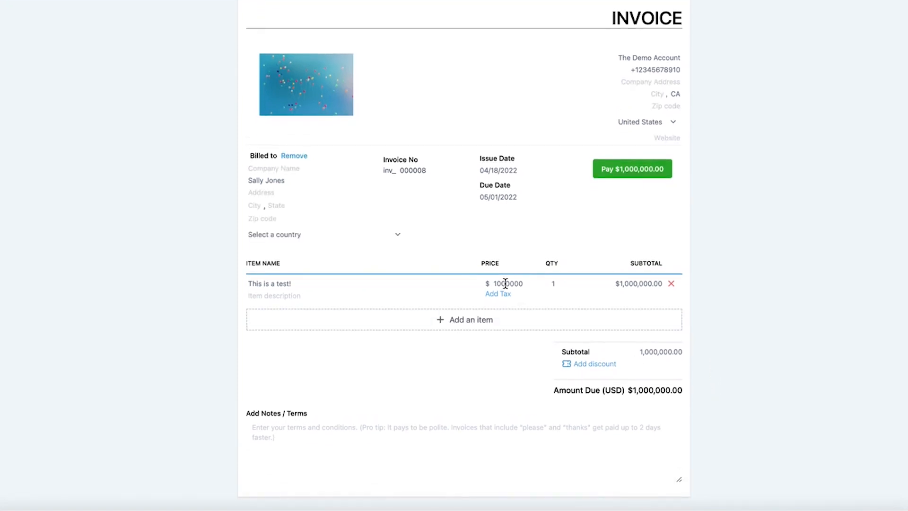
left_click(505, 283)
left_click(553, 284)
left_click(628, 284)
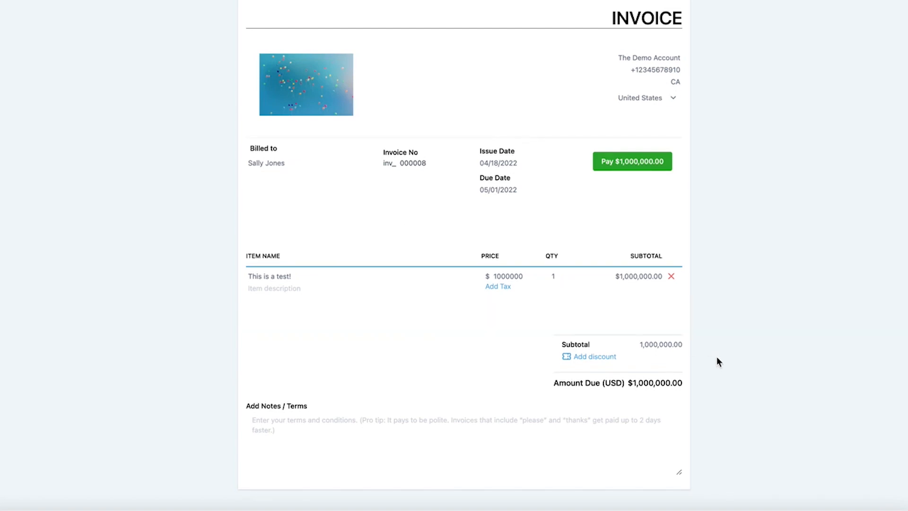
scroll(717, 362, "up", 2)
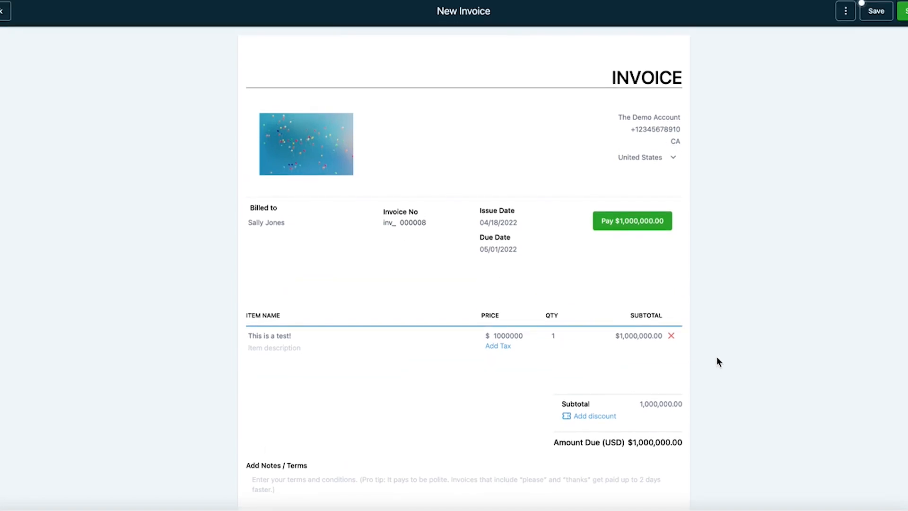
Step: Save the invoice, then copy its link and mark it as sent
left_click(875, 11)
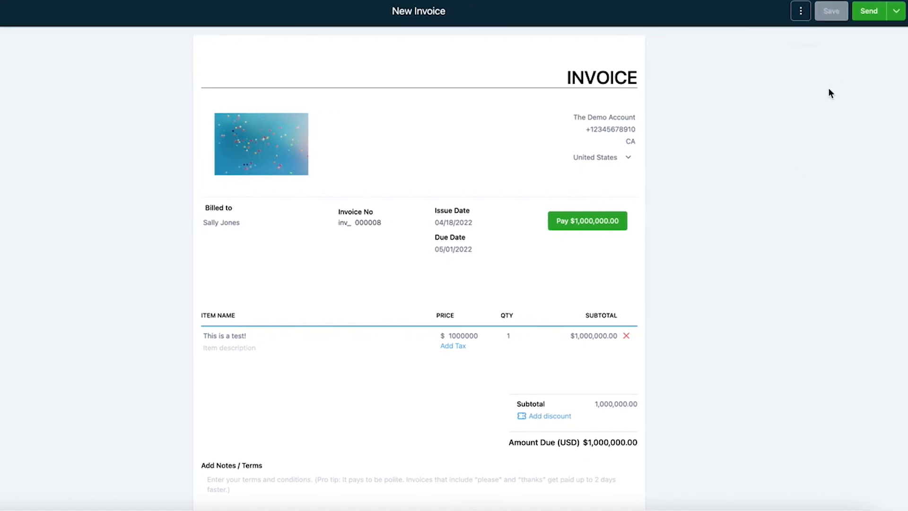
left_click(895, 45)
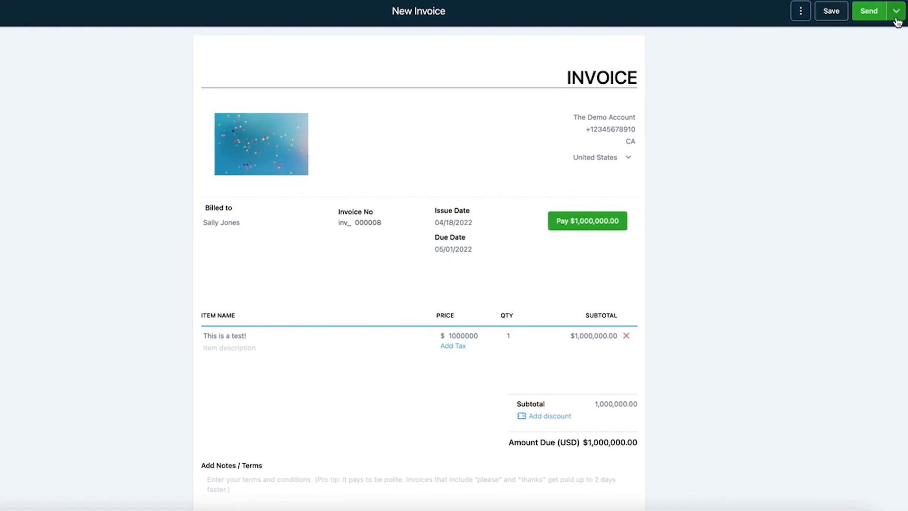
left_click(895, 19)
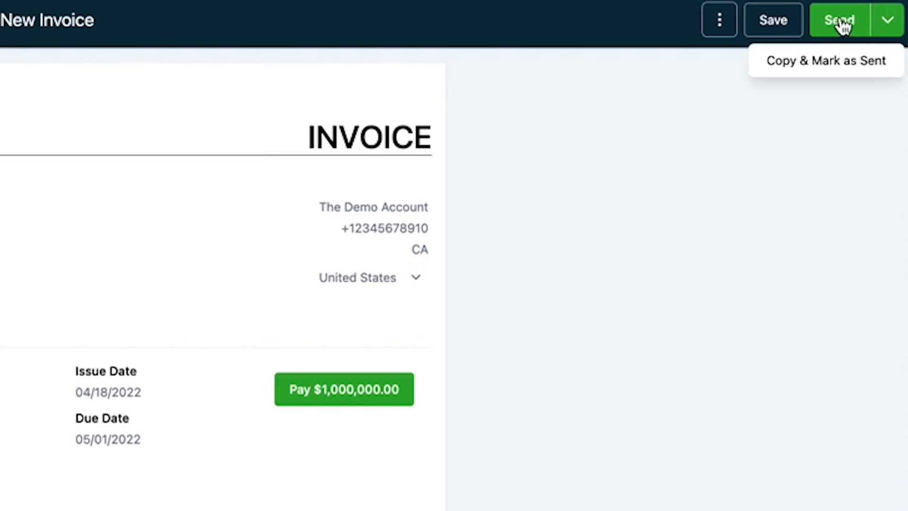
left_click(828, 70)
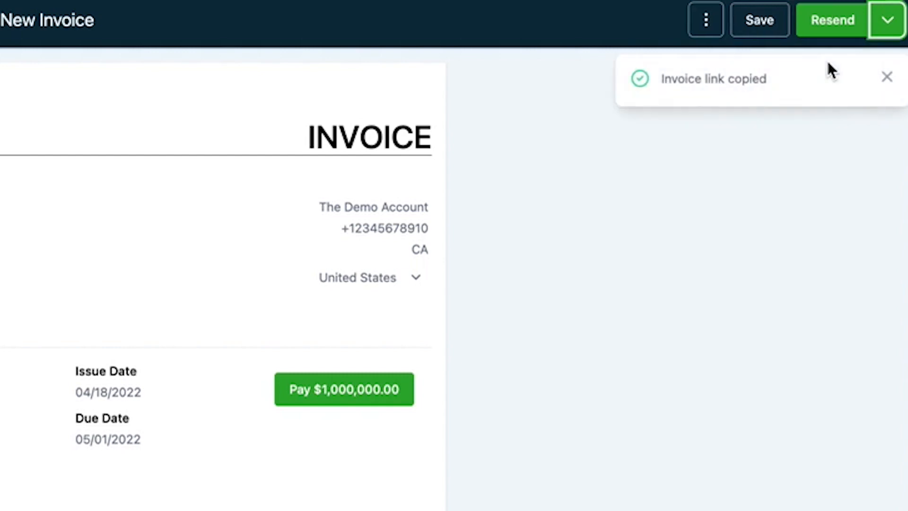
left_click(887, 77)
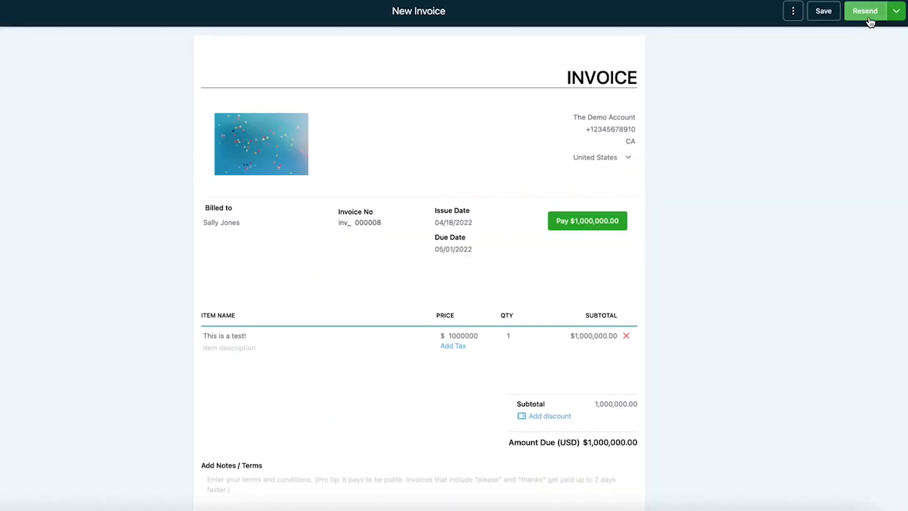
Step: Examine the Email and Text delivery options for resending the invoice, and leave without sending
left_click(869, 14)
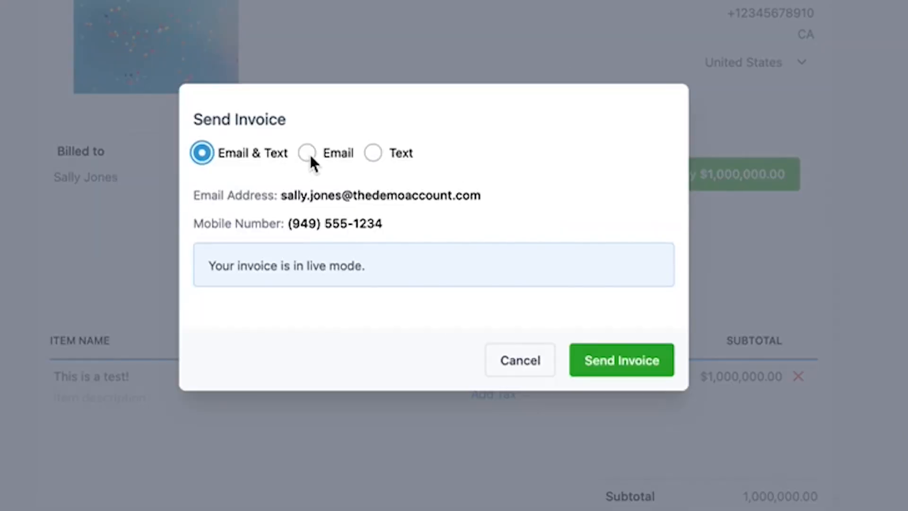
left_click(347, 208)
left_click(374, 165)
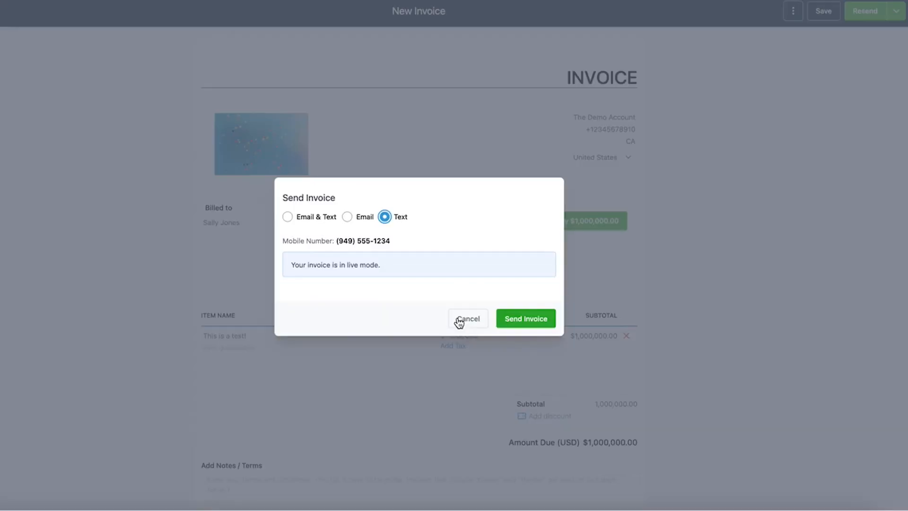
left_click(506, 349)
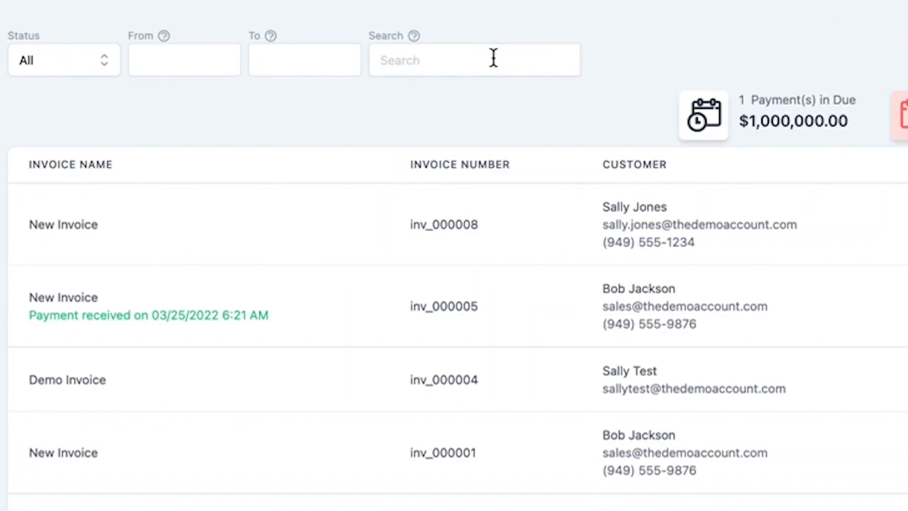
Step: Check the status filter options and filter the invoice list from 2022-04-12 to 2022-04-13
left_click(209, 37)
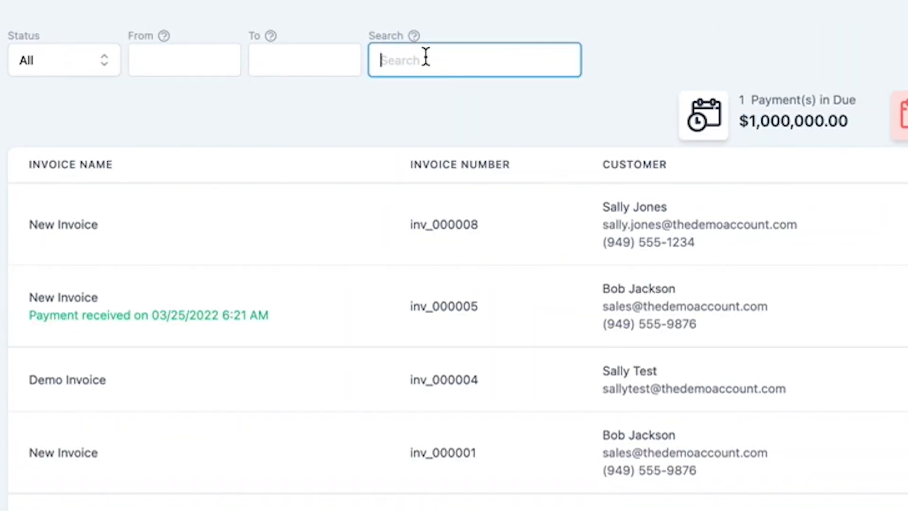
left_click(106, 61)
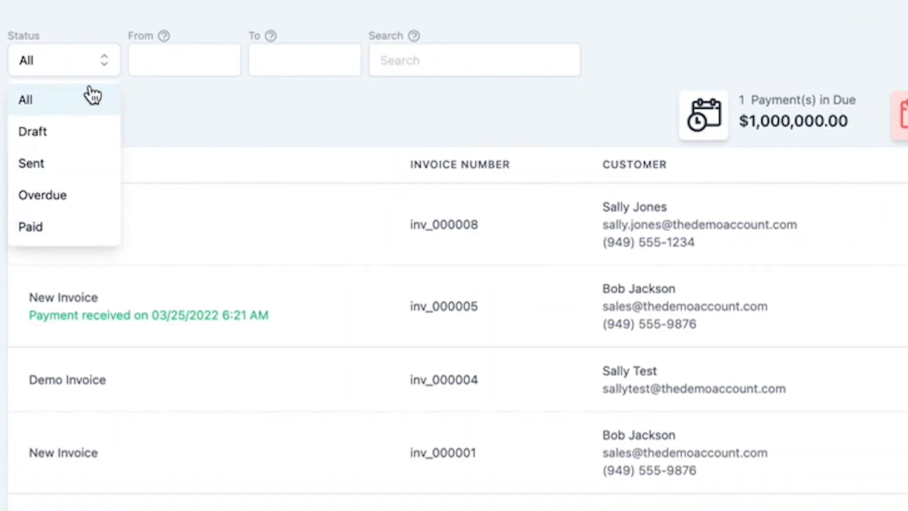
left_click(174, 59)
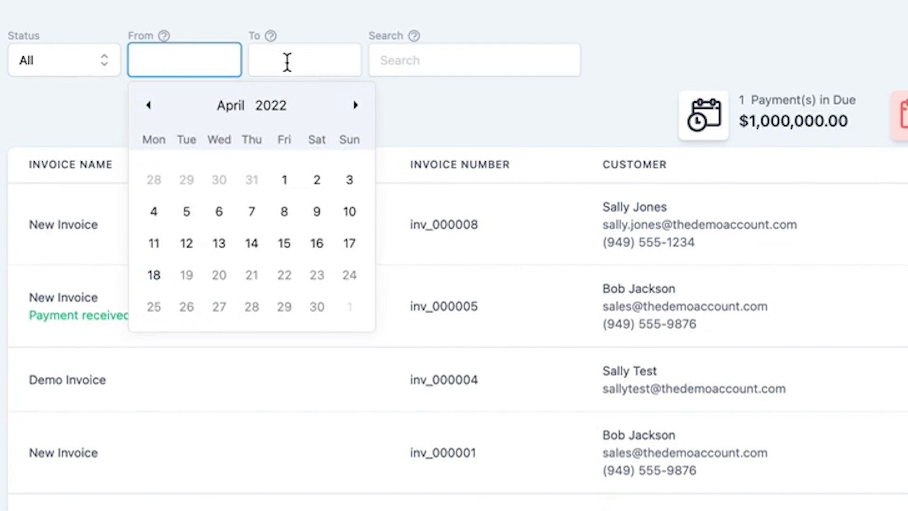
left_click(186, 244)
left_click(284, 58)
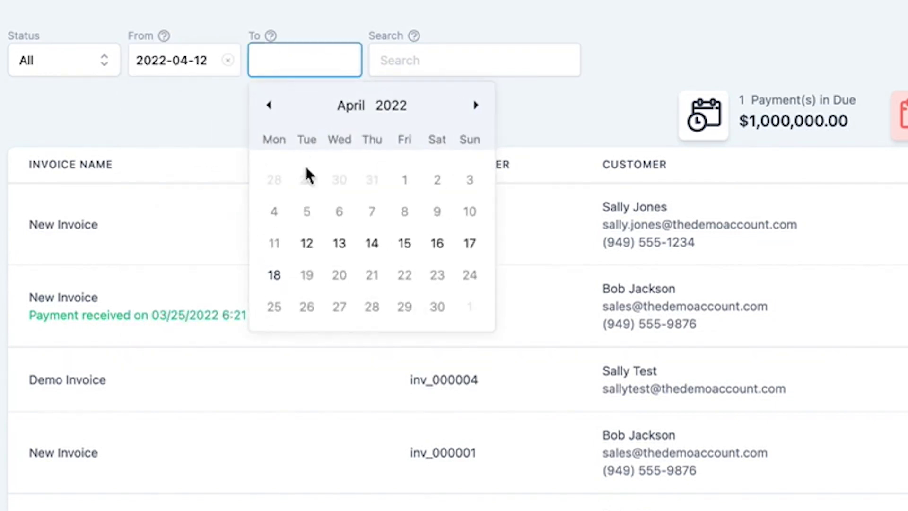
left_click(339, 245)
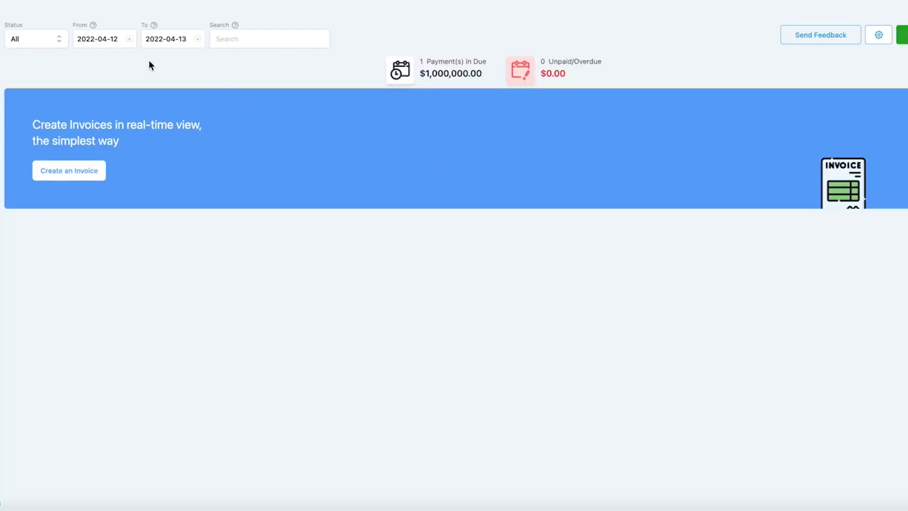
Step: Clear the From and To date filters on the invoice list
left_click(114, 42)
left_click(129, 39)
left_click(198, 39)
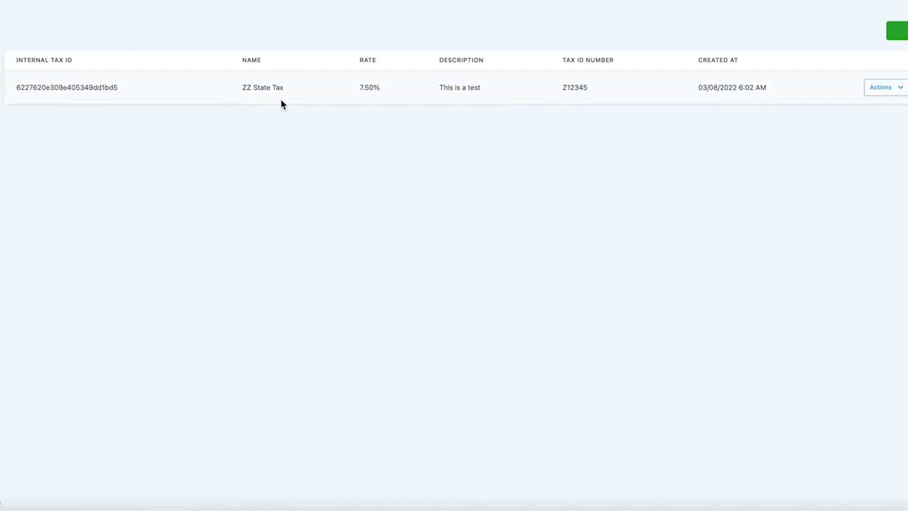
Step: Add a tax named "XYZ State Tax" with a rate of 9.5%
left_click(800, 52)
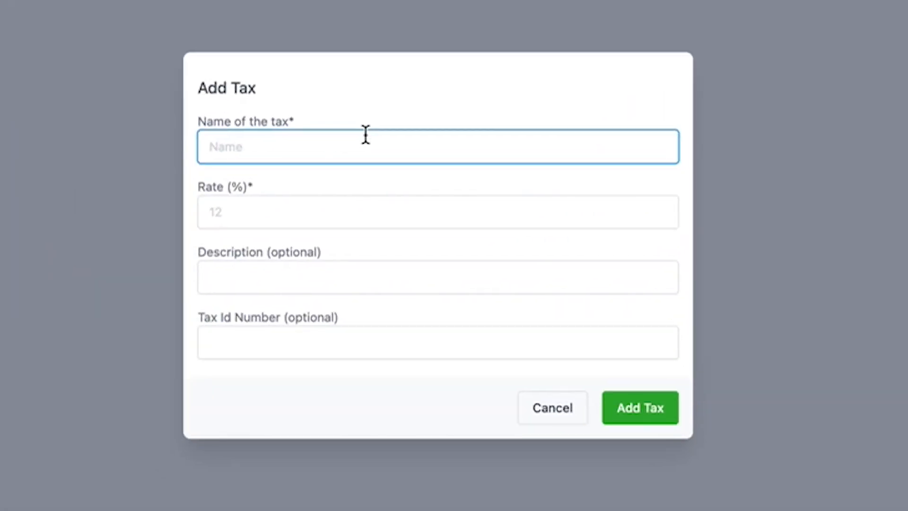
type("XYZ State Tax")
key("Tab")
type("9.5")
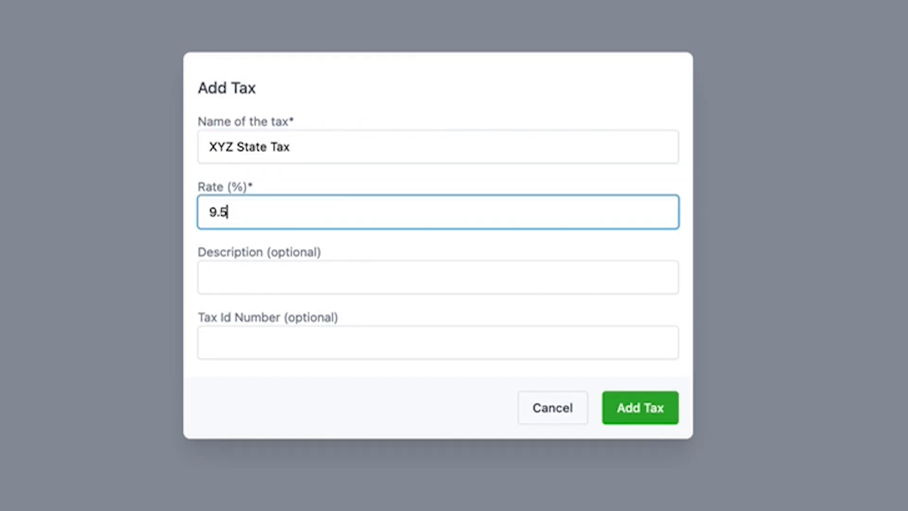
left_click(665, 409)
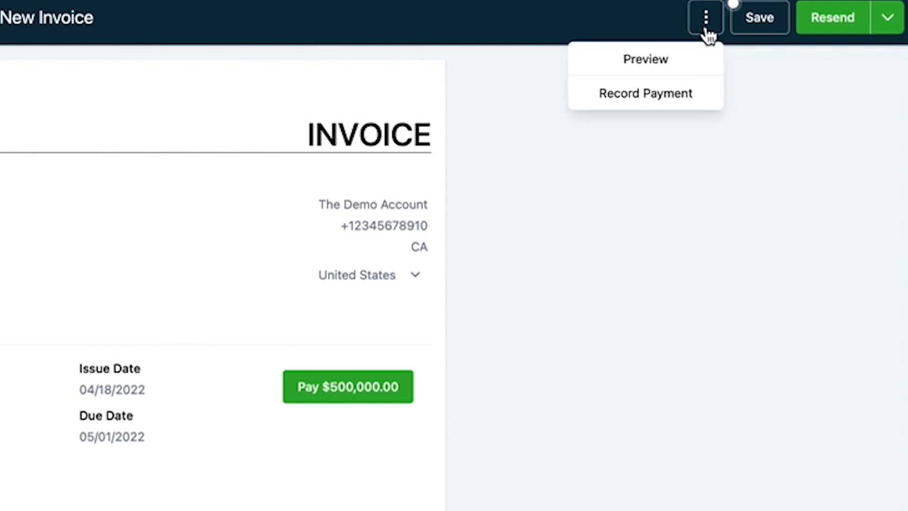
Step: Examine the new card form for charging a card on the invoice, and cancel it
left_click(685, 94)
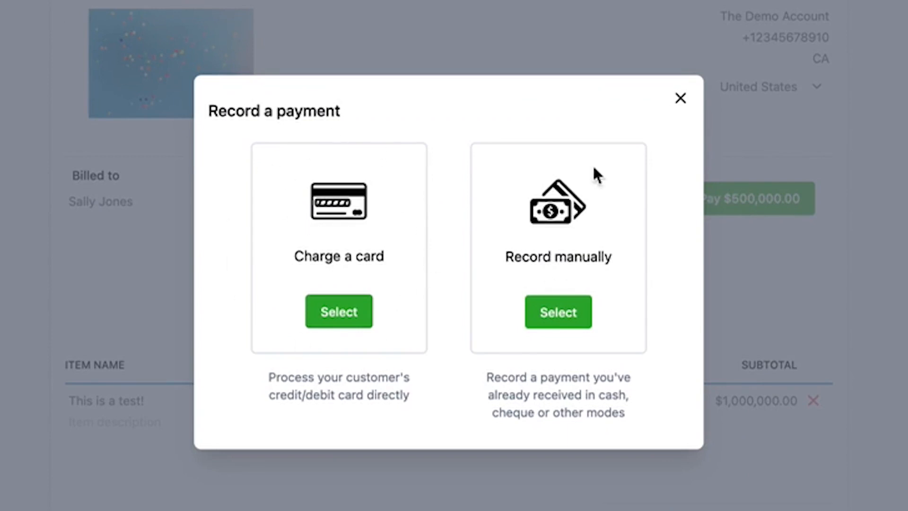
left_click(354, 321)
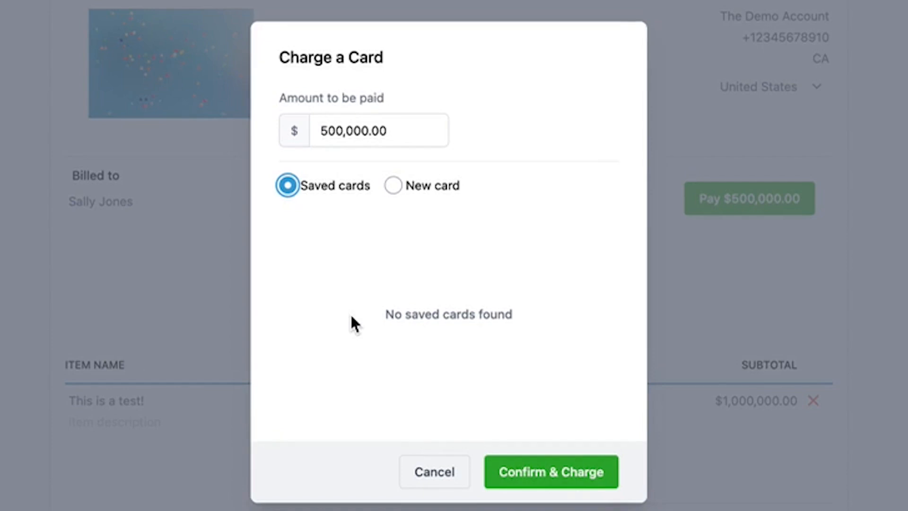
left_click(394, 187)
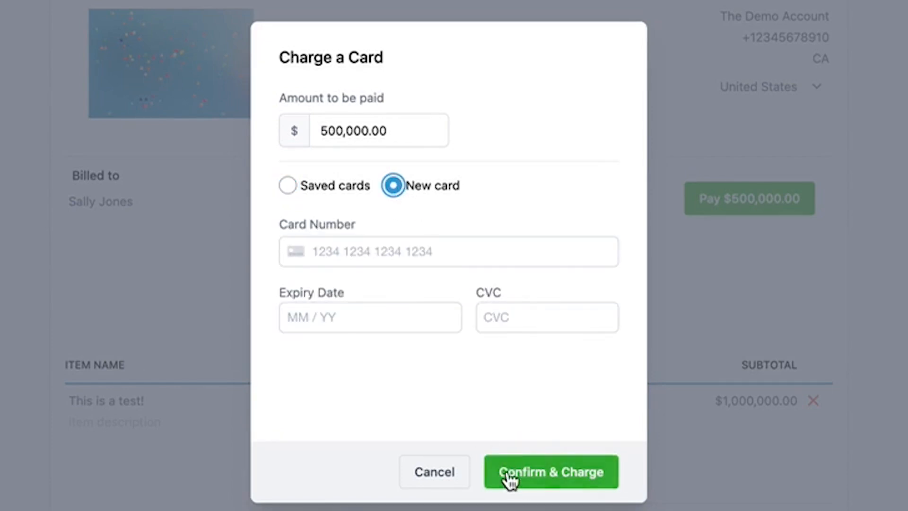
left_click(436, 472)
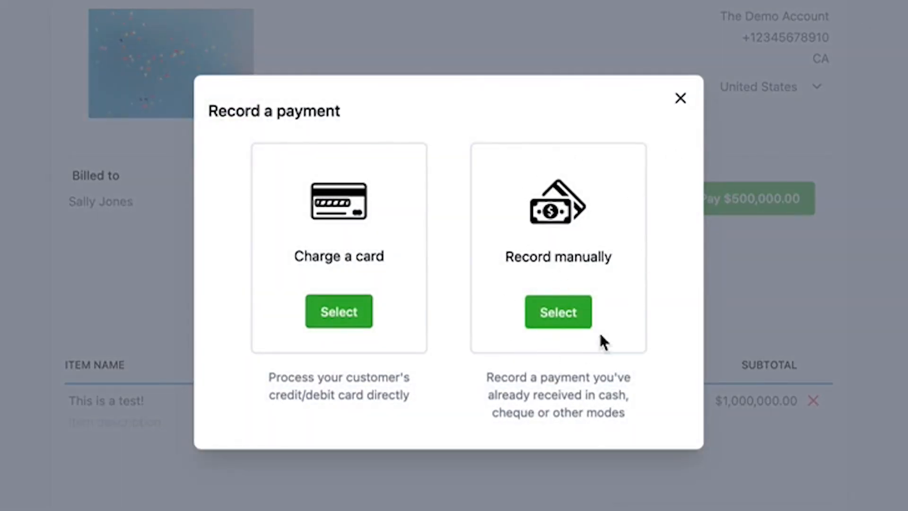
Step: Fill in a manual Cash payment record for the invoice with the note "handed cash over at XYZ marketing event on 3/1/22"
left_click(563, 310)
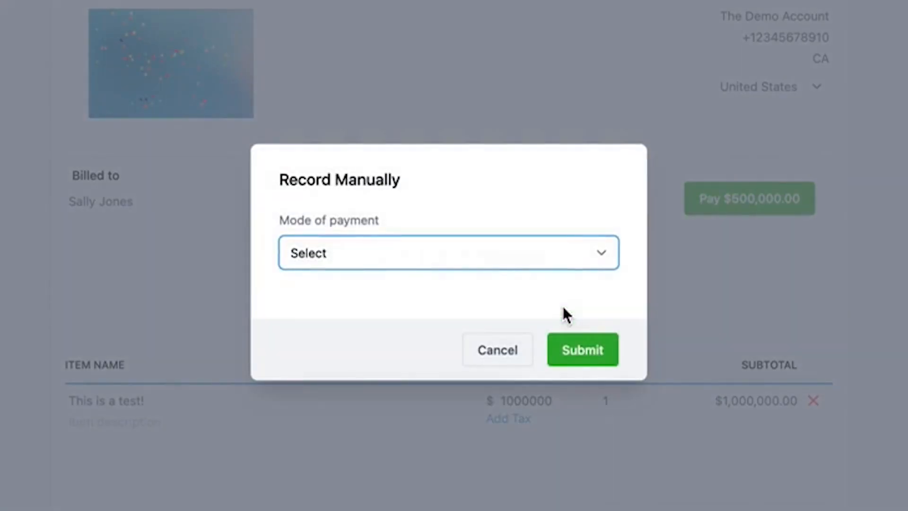
left_click(563, 261)
left_click(534, 276)
left_click(493, 304)
type("handed cash over at XYZ marketing event on ")
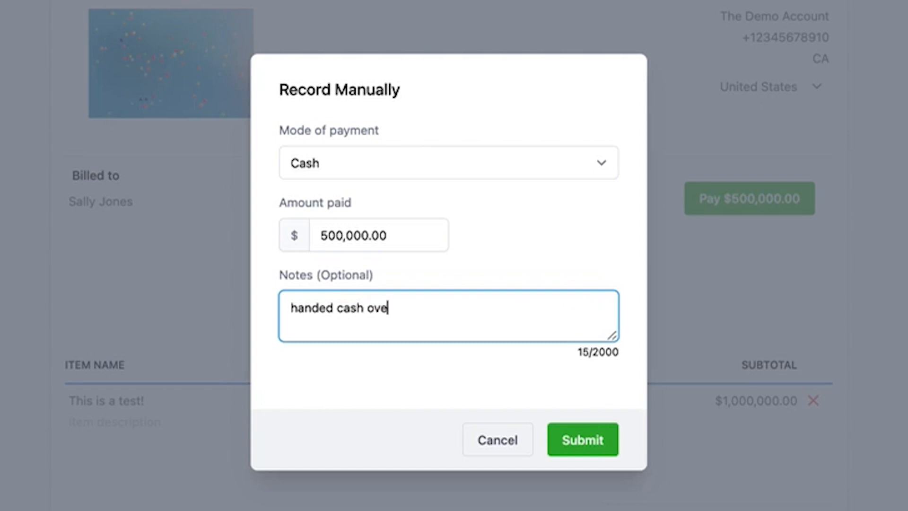
type("3/1/22")
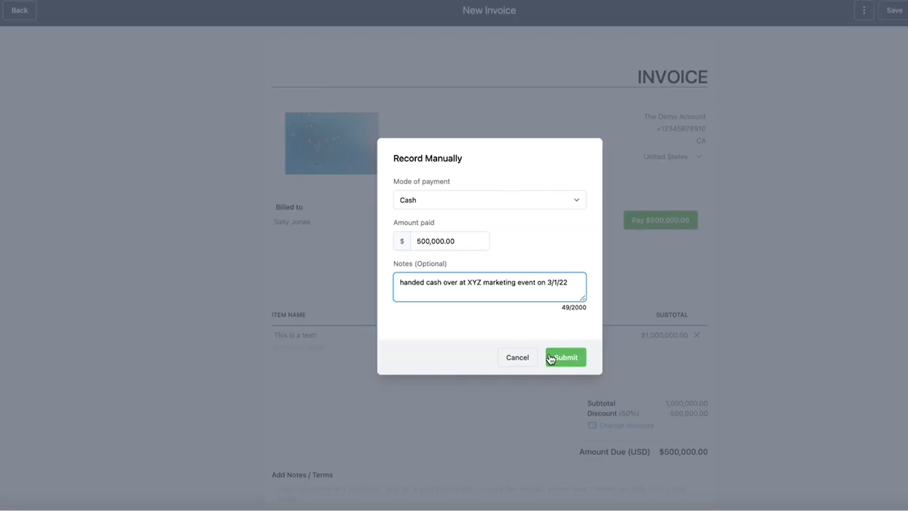